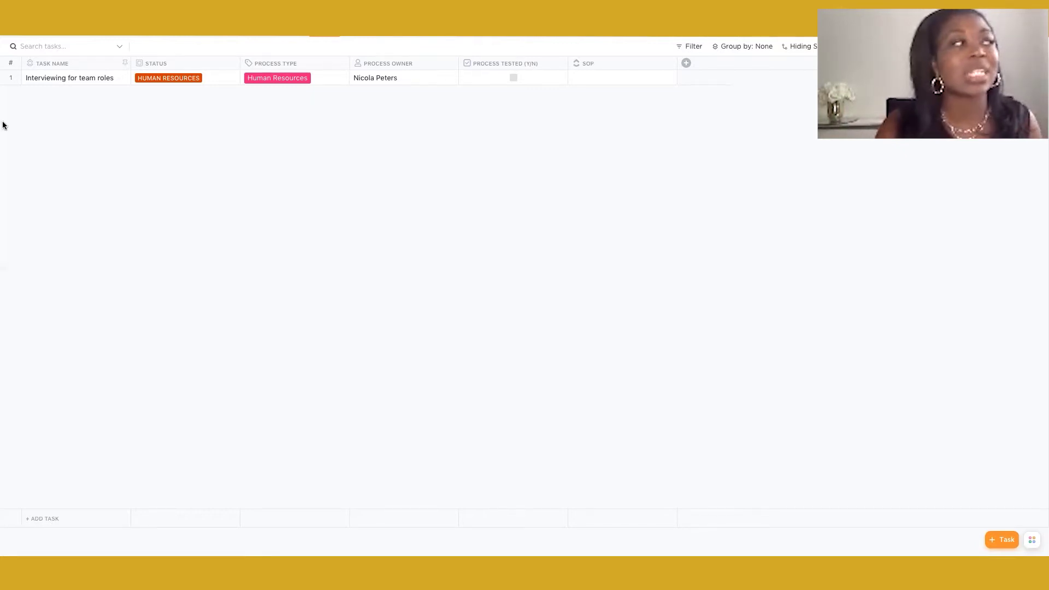
Open the 'Interviewing for team roles' task in its full detail view from the table row
mouse_move(2, 180)
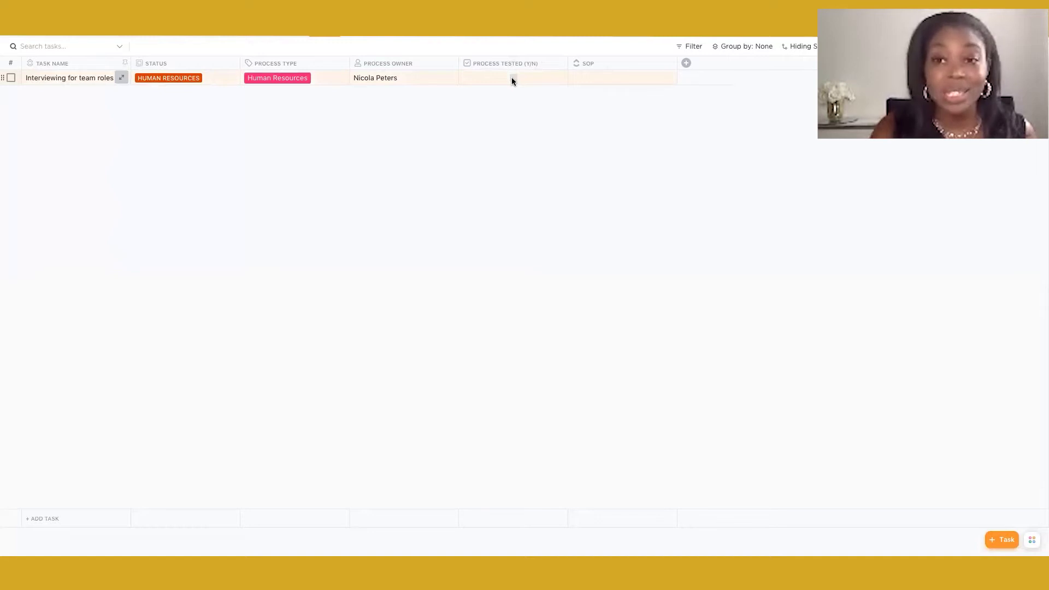
click(604, 80)
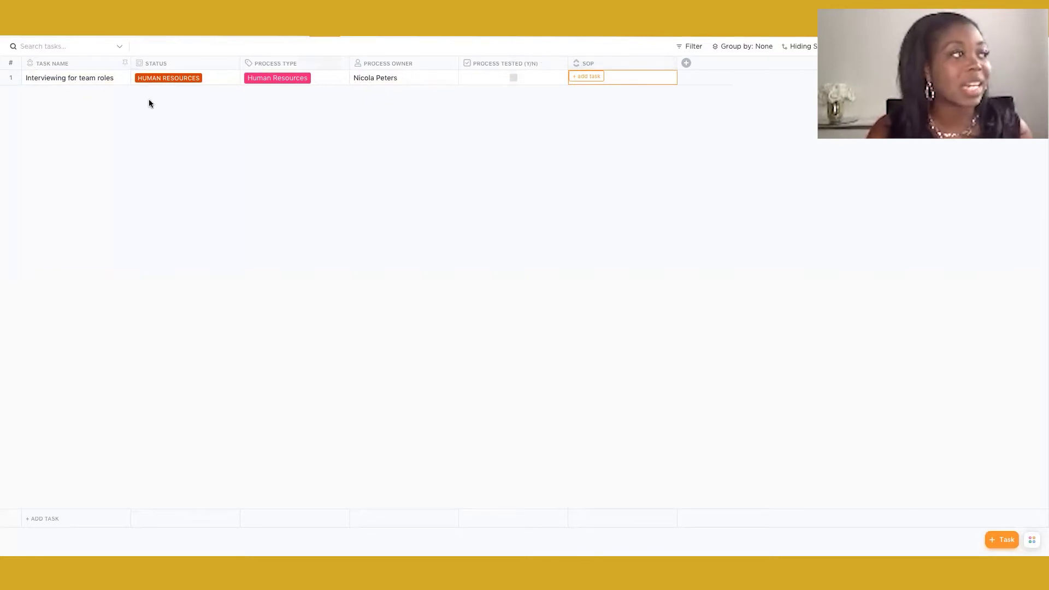
click(120, 79)
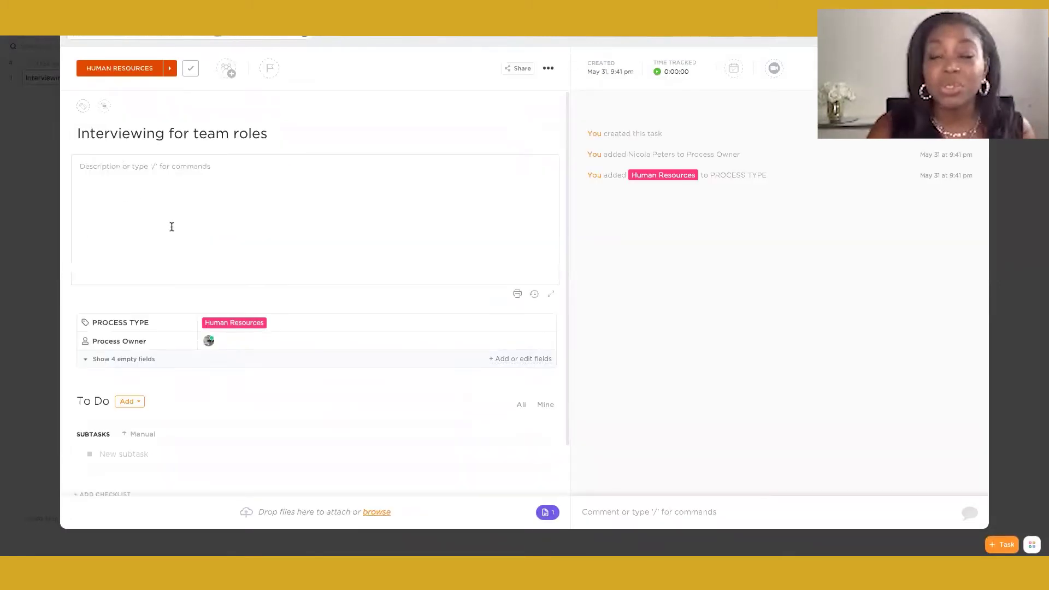
Reveal the task's four hidden empty fields: Created, Process Tested, SOP and Status
scroll(172, 227, down, 1)
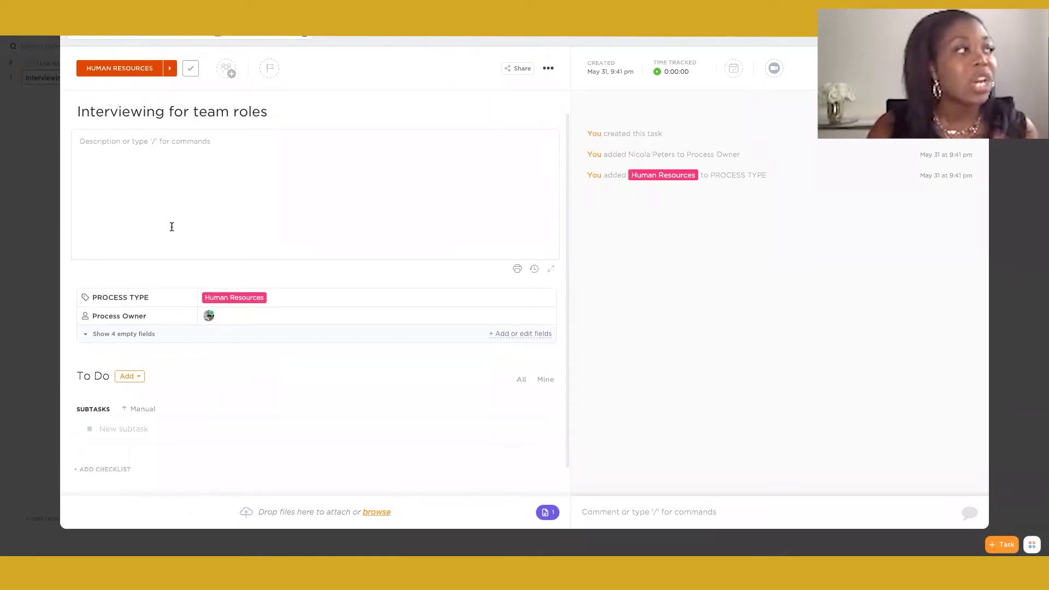
scroll(175, 272, up, 1)
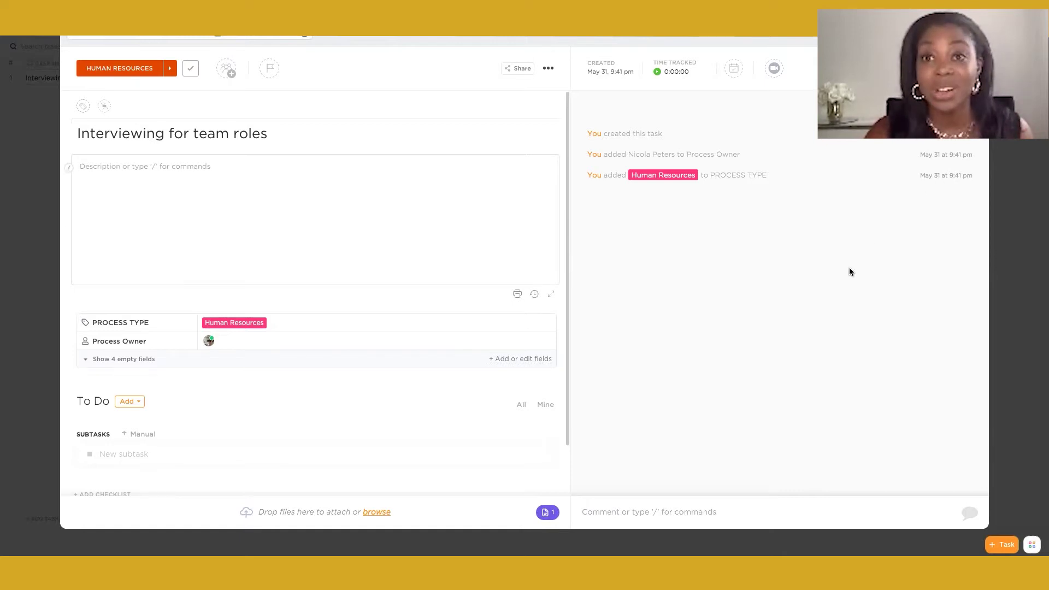
click(123, 360)
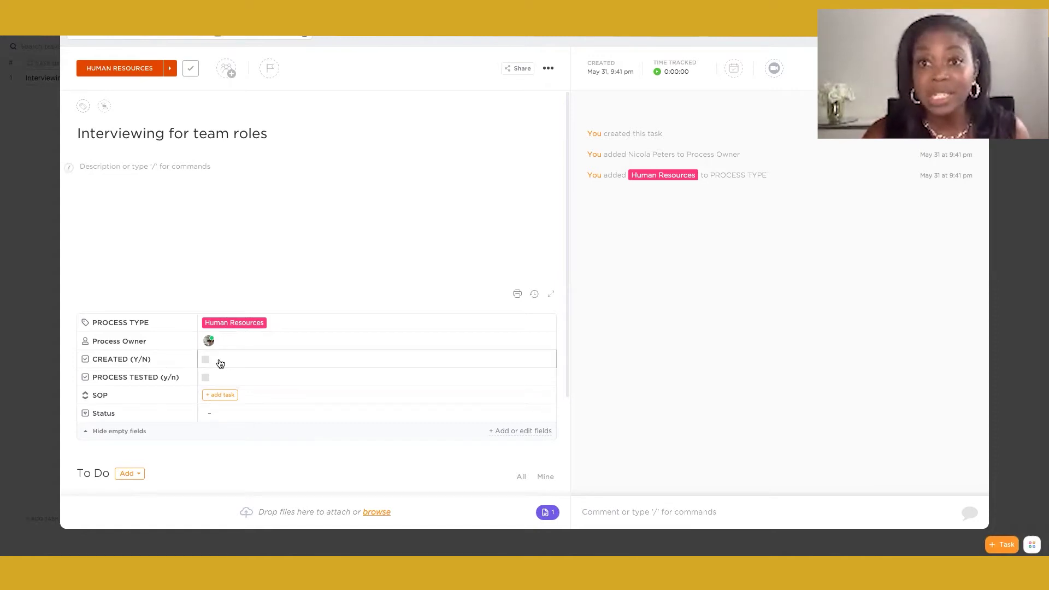
click(233, 413)
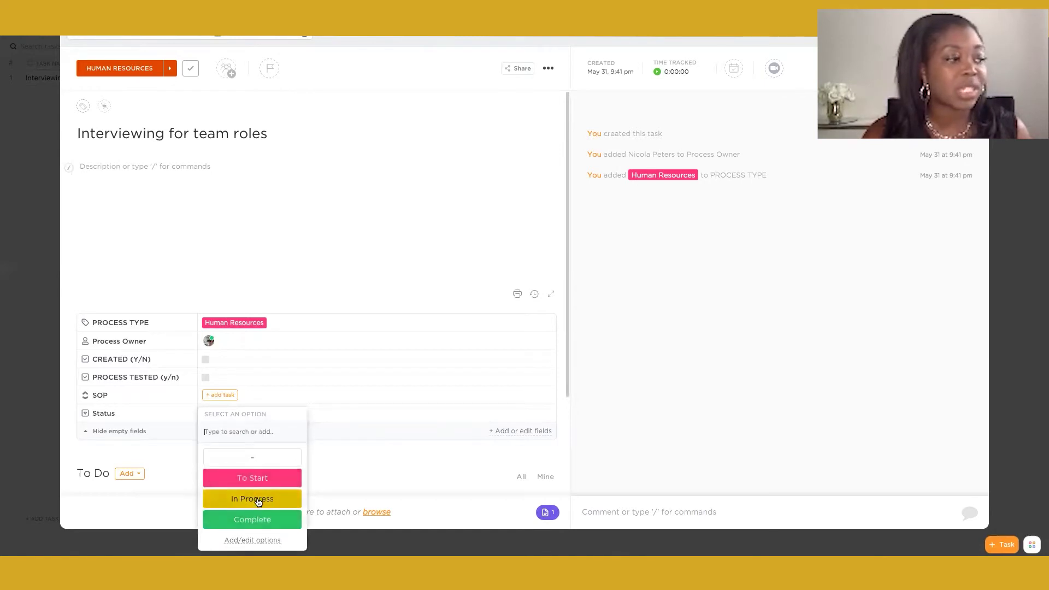
click(393, 255)
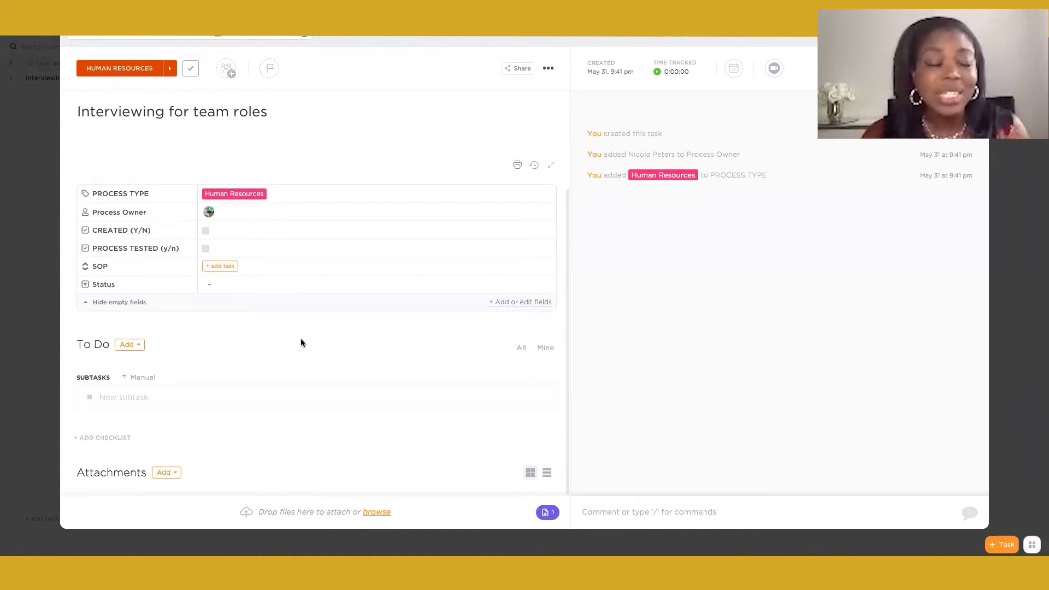
mouse_move(125, 436)
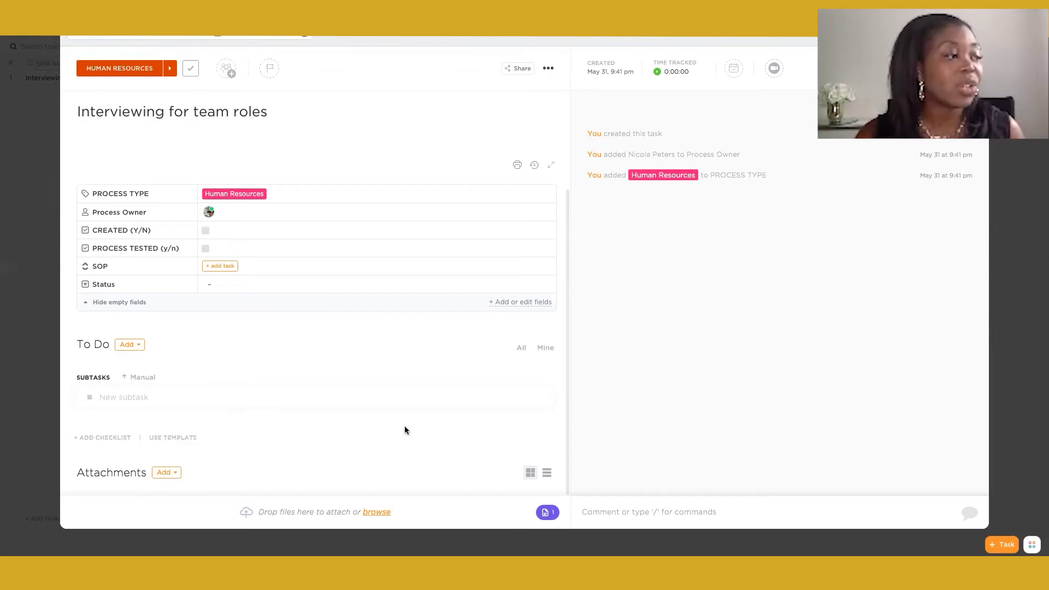
Add a checklist to the task with items Point 1, Point 2 and Point 3
click(107, 439)
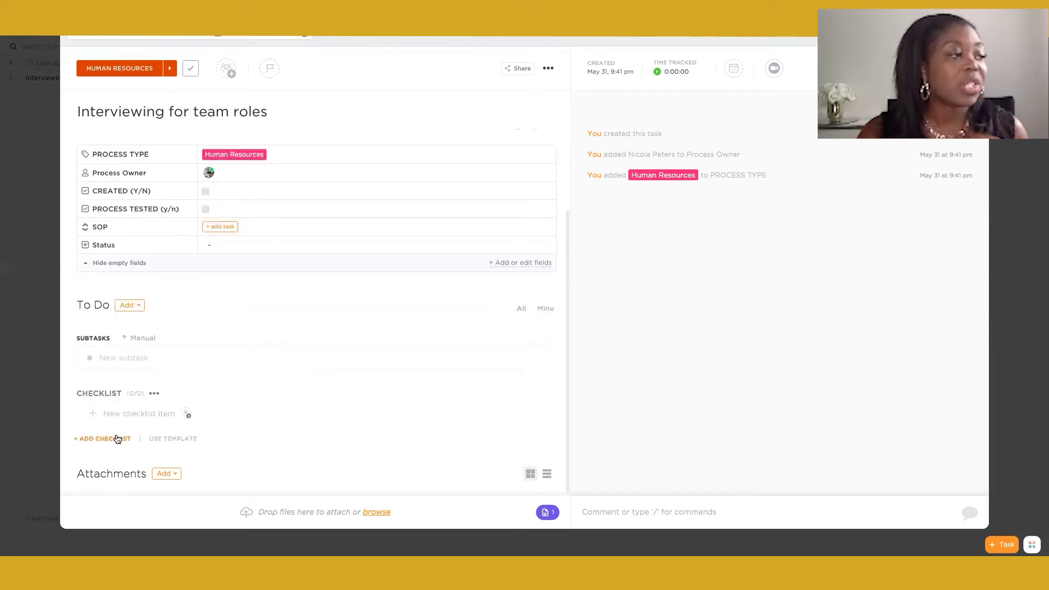
text(Point 1)
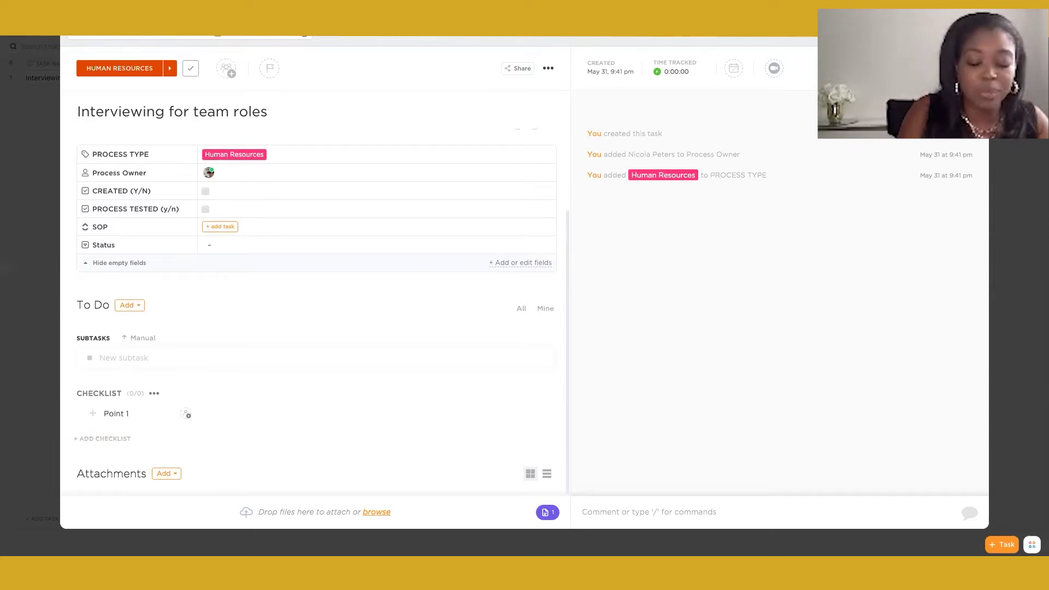
key(Return)
text(Point 1)
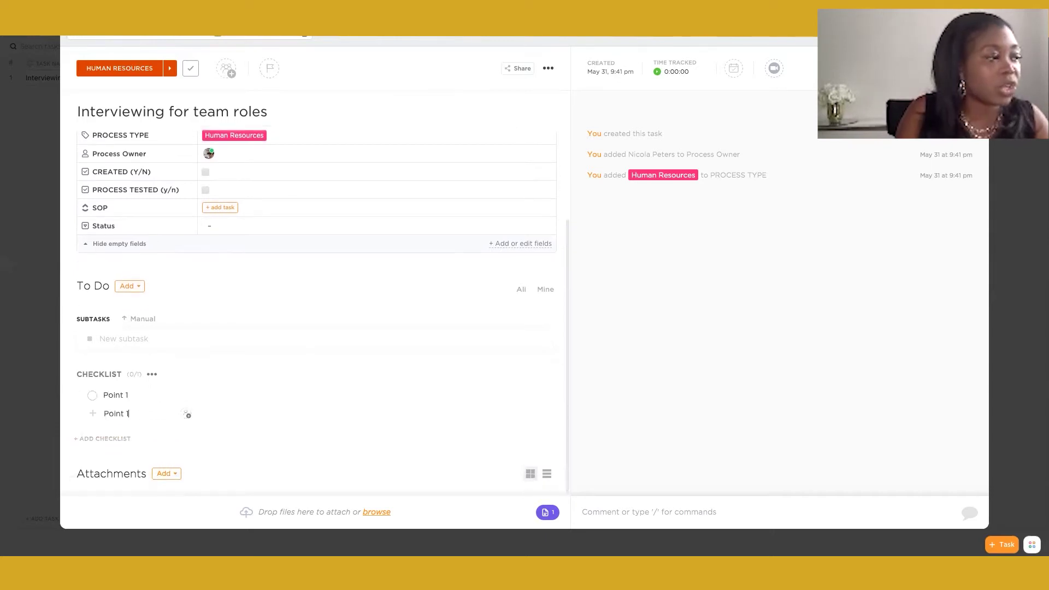
key(BackSpace)
text(2)
key(Return)
text(Point)
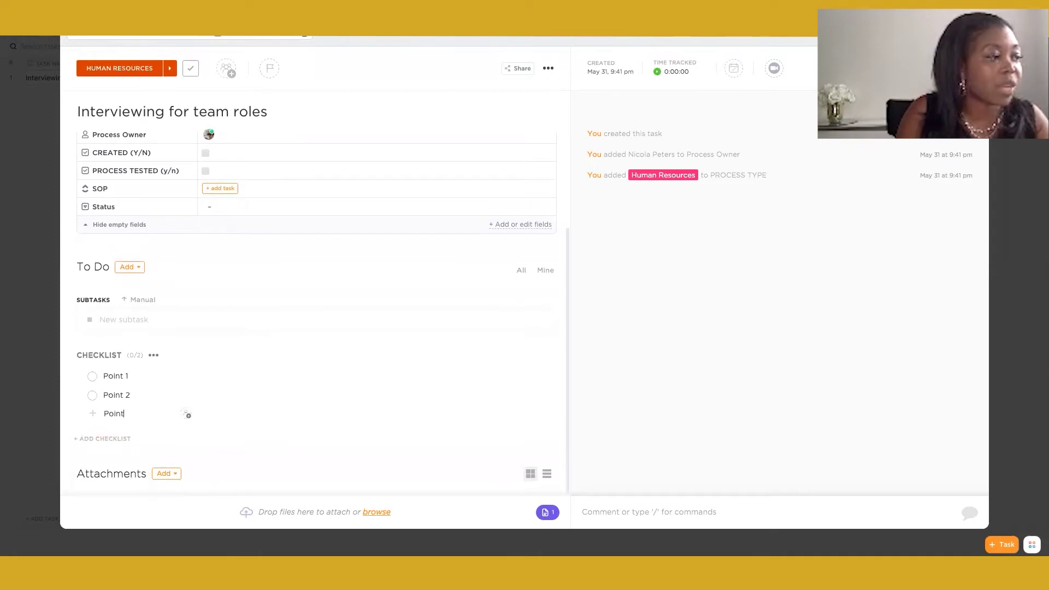
text( 3)
key(Return)
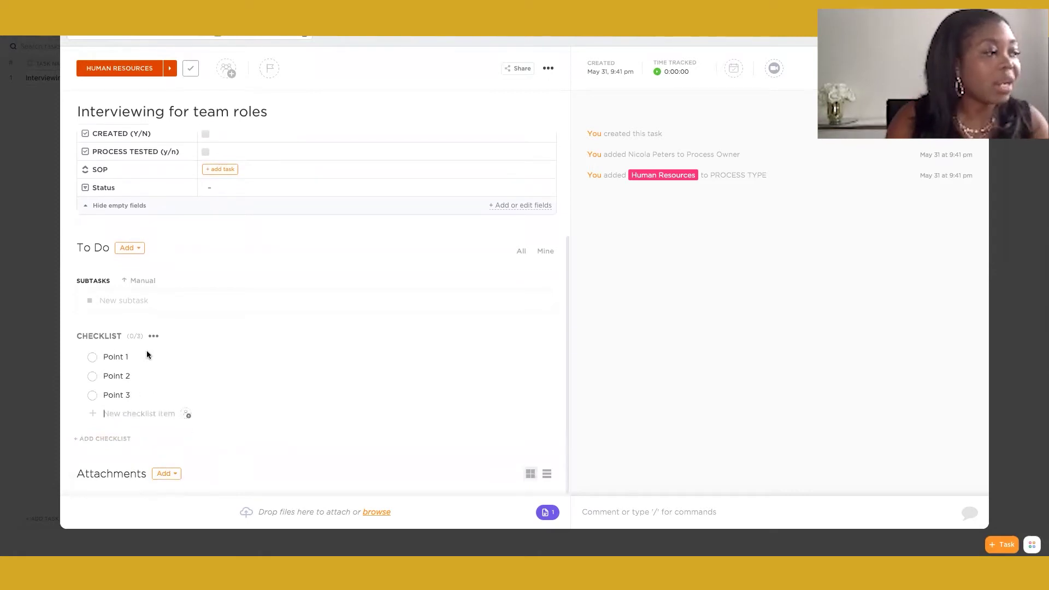
Assign the Point 1 checklist item to a teammate
click(144, 362)
click(159, 375)
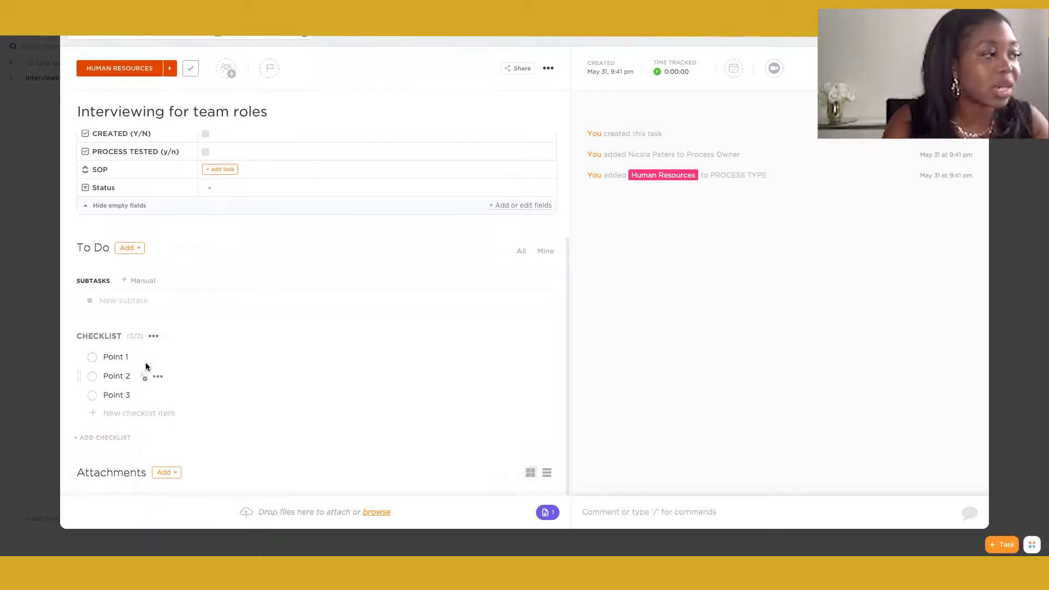
click(156, 357)
click(343, 343)
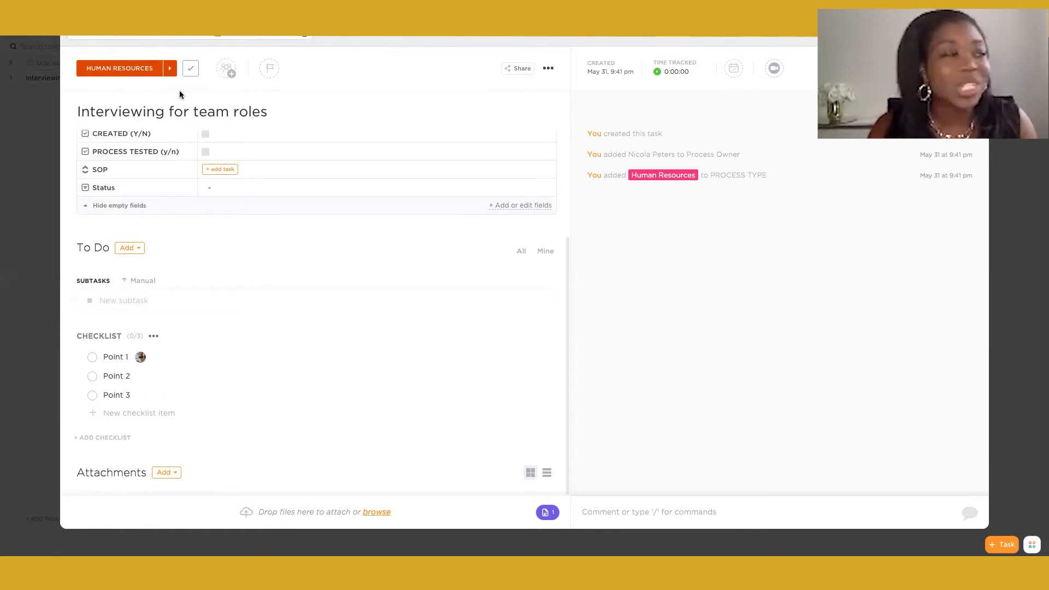
click(190, 68)
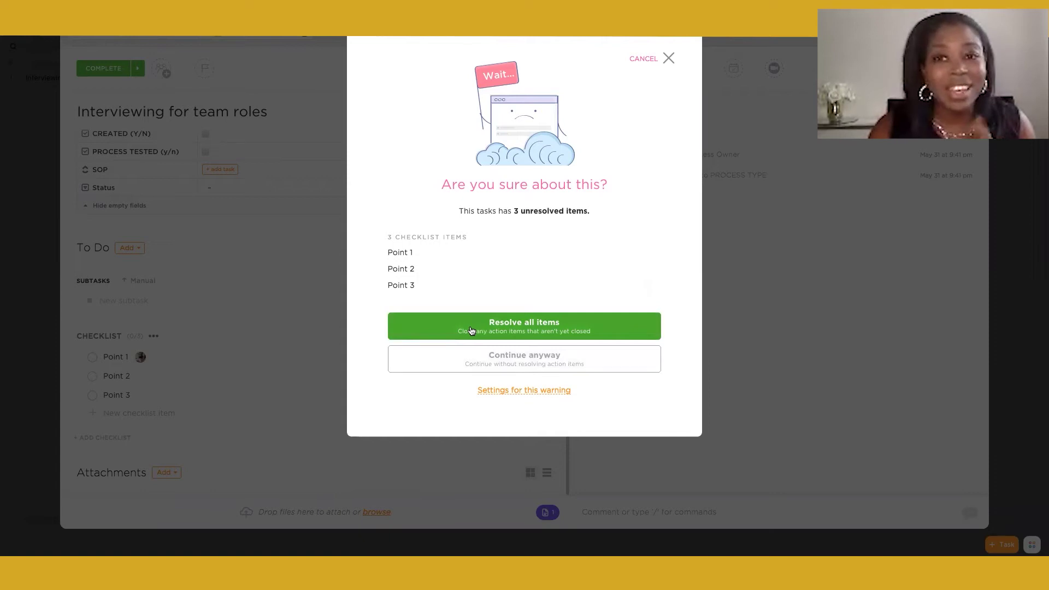
click(645, 57)
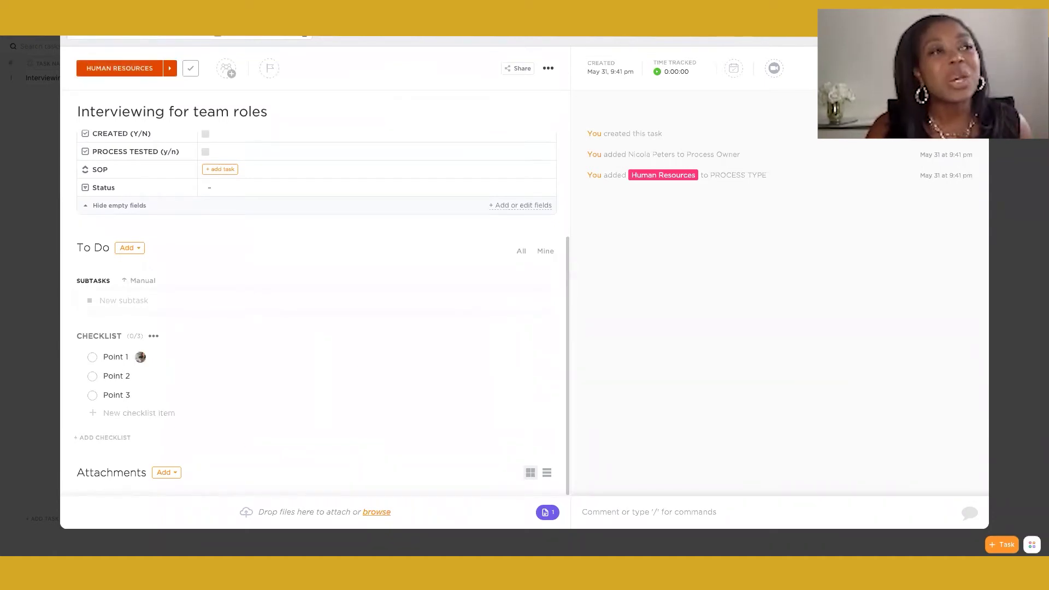
Close the task and switch the Core Master List to List view grouped by department status
key(Escape)
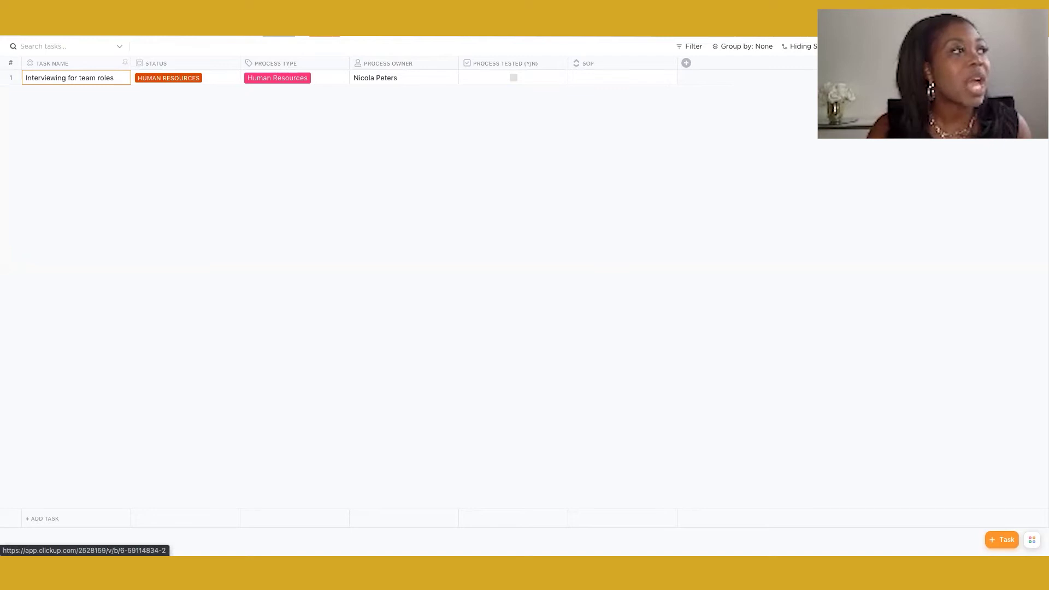
click(366, 26)
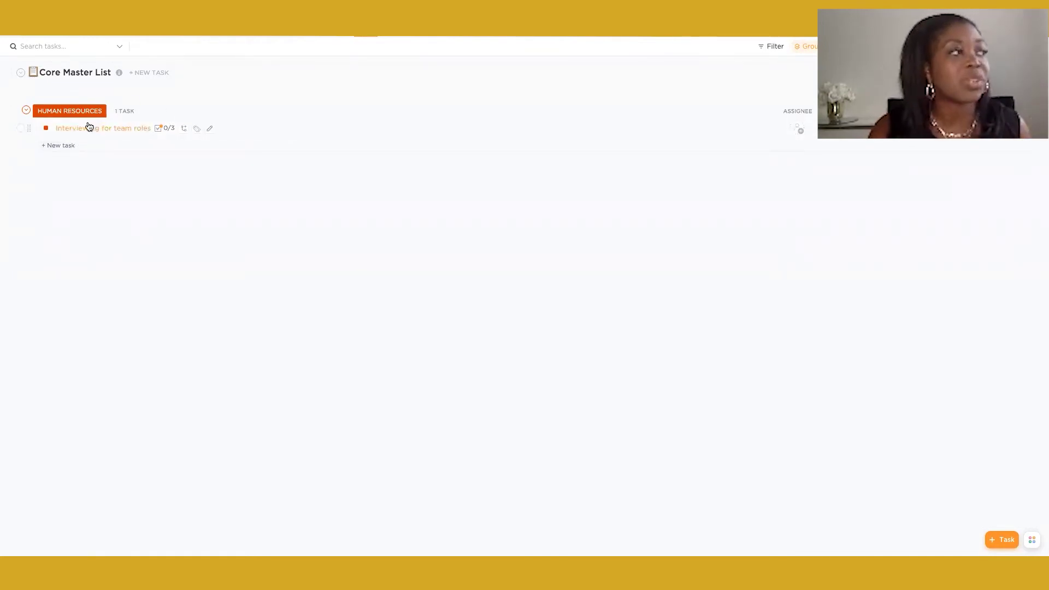
click(47, 128)
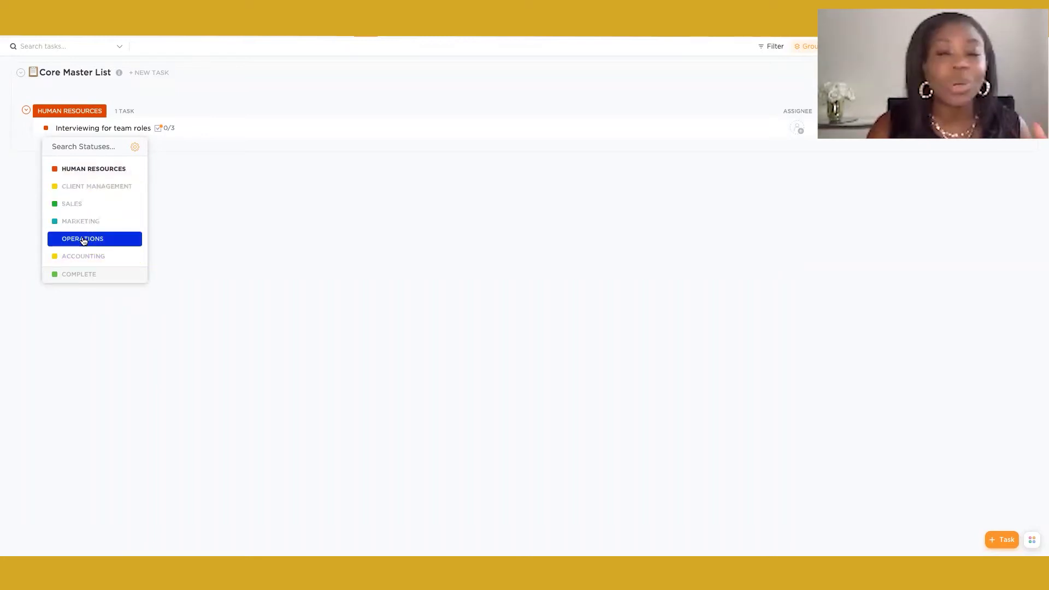
click(209, 230)
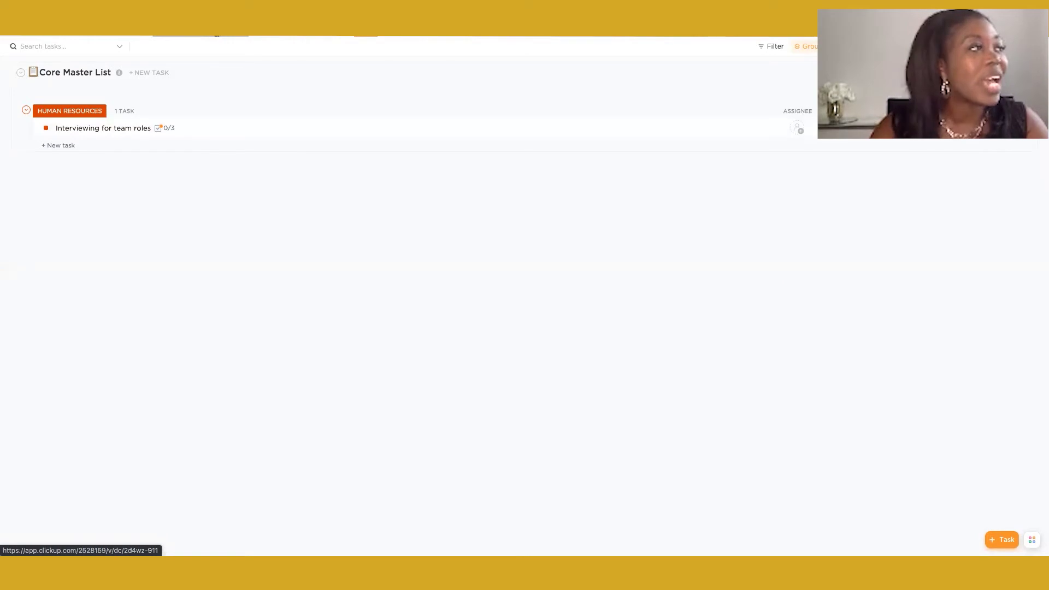
Open the Process Handbook doc showing its five department pages
click(216, 33)
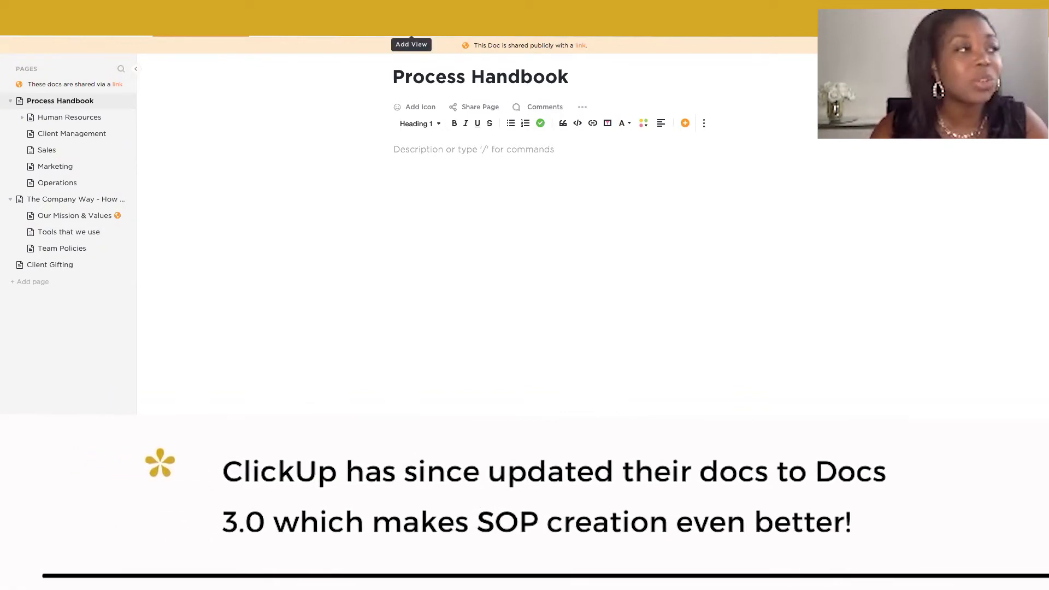
click(410, 28)
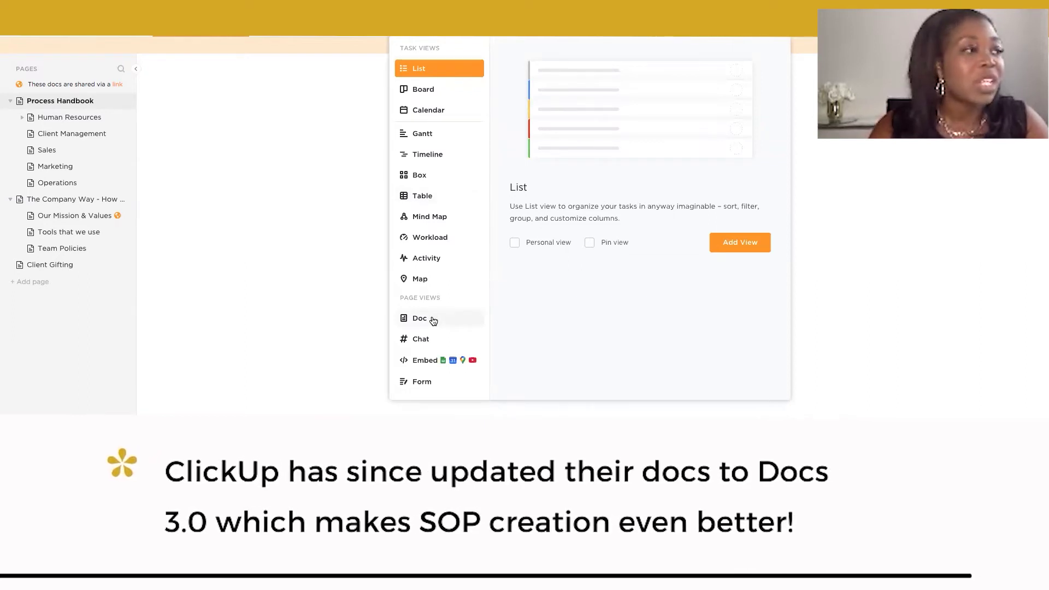
click(279, 150)
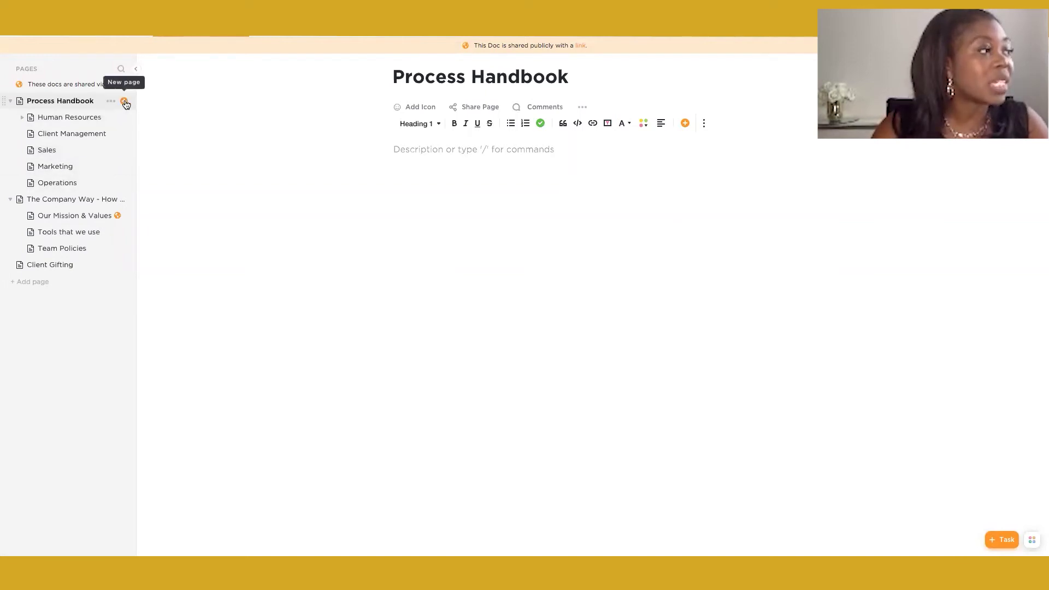
Add a new page titled 'Accounting' inside the Process Handbook
click(124, 101)
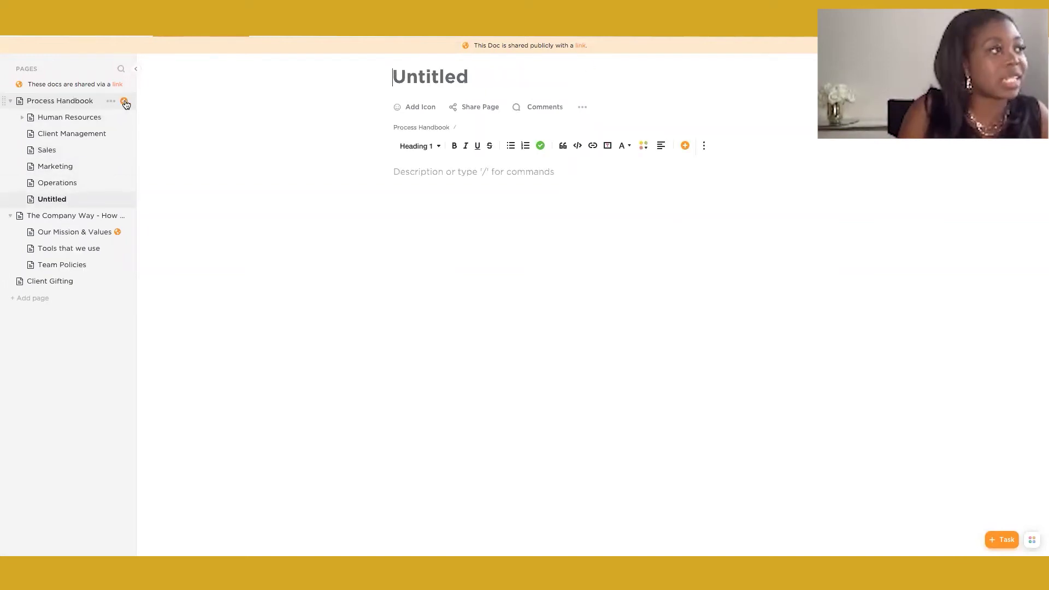
text(a)
key(BackSpace)
text(Accounting)
click(399, 239)
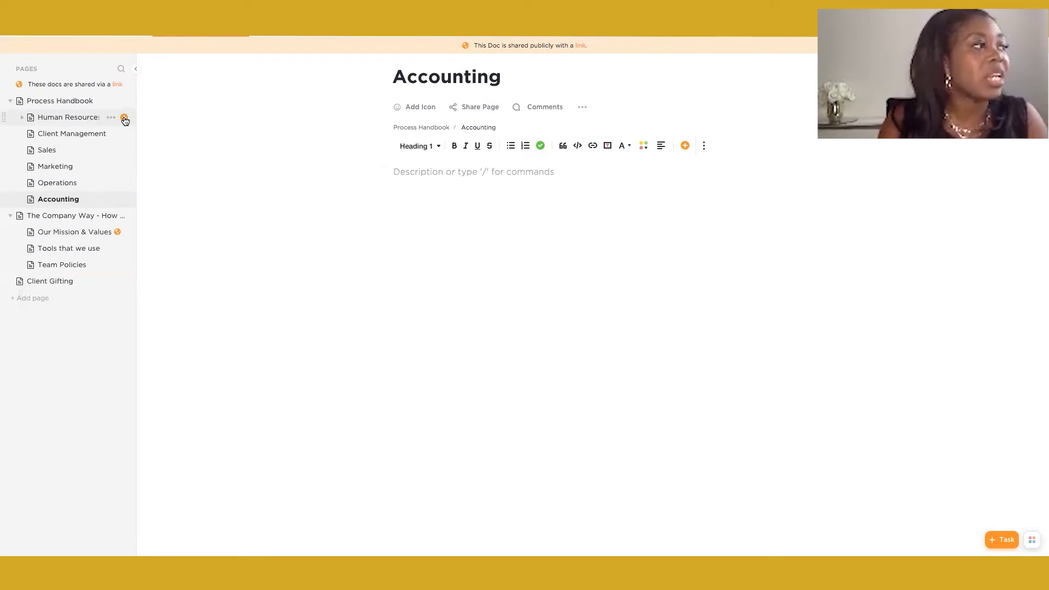
Add a 'Team Onboarding' subpage under Human Resources
click(124, 118)
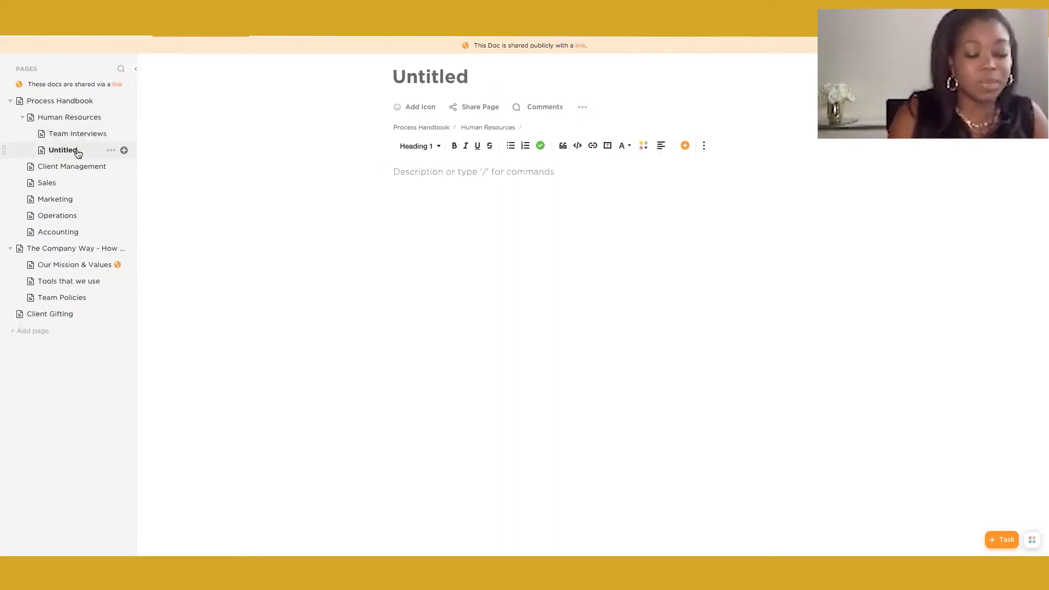
text(Team Ono)
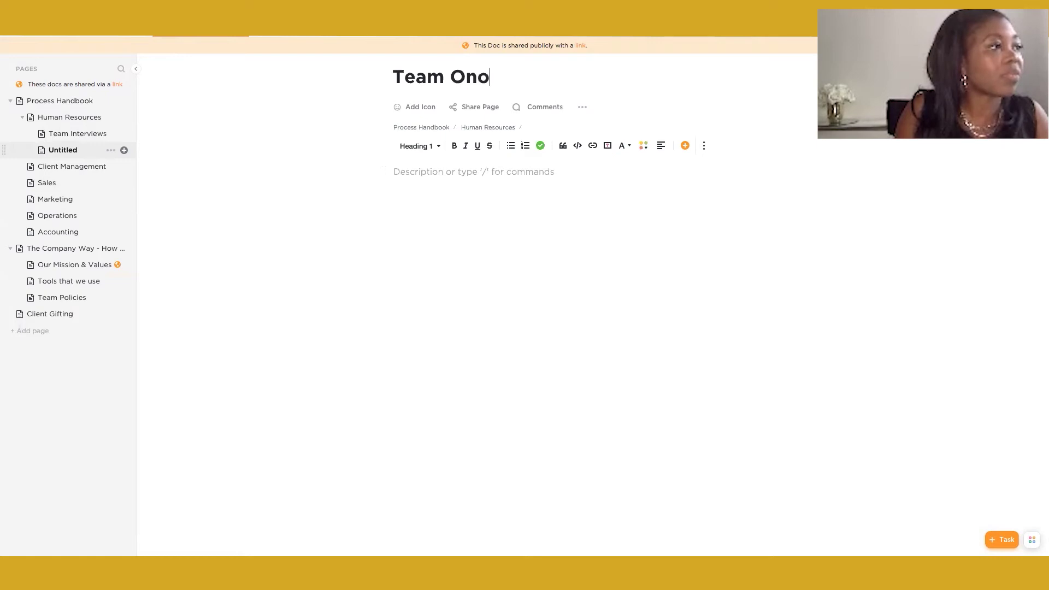
key(BackSpace)
text(boarding)
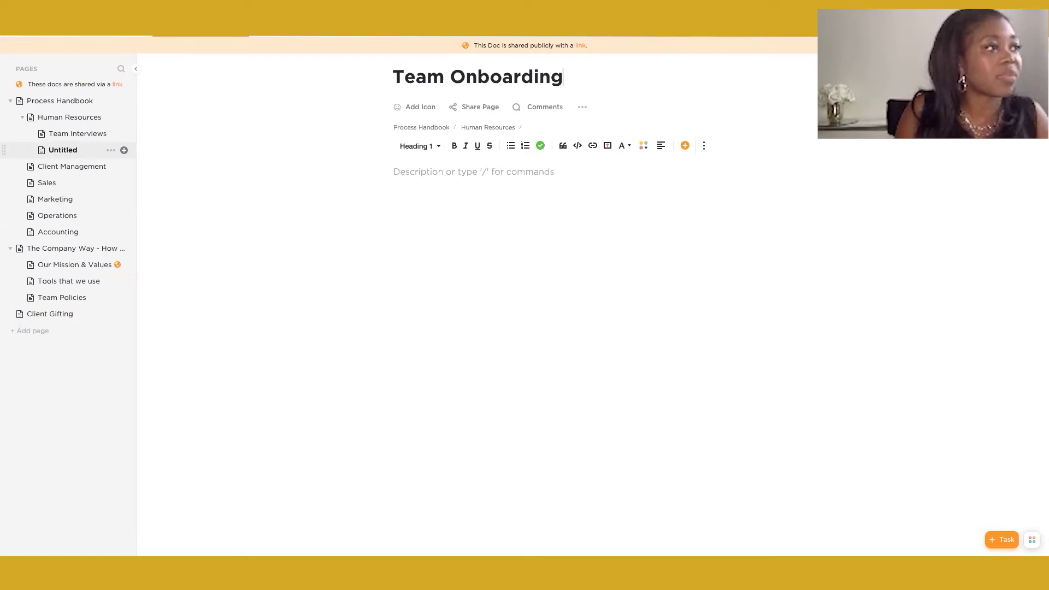
key(Return)
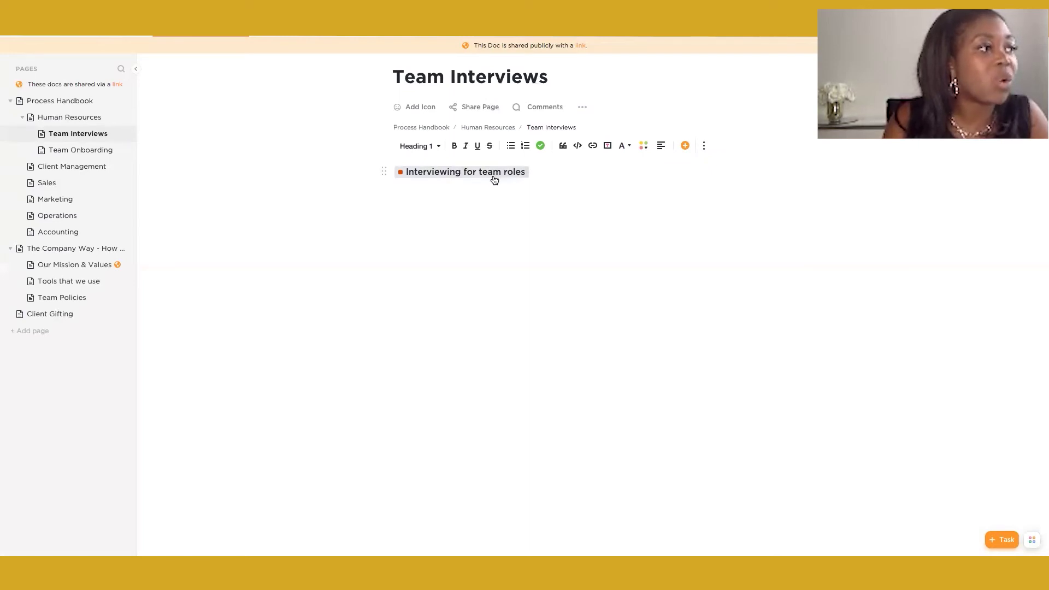
On Team Interviews, add a line below the task mention and open the linked interviewing task, then return
mouse_move(481, 175)
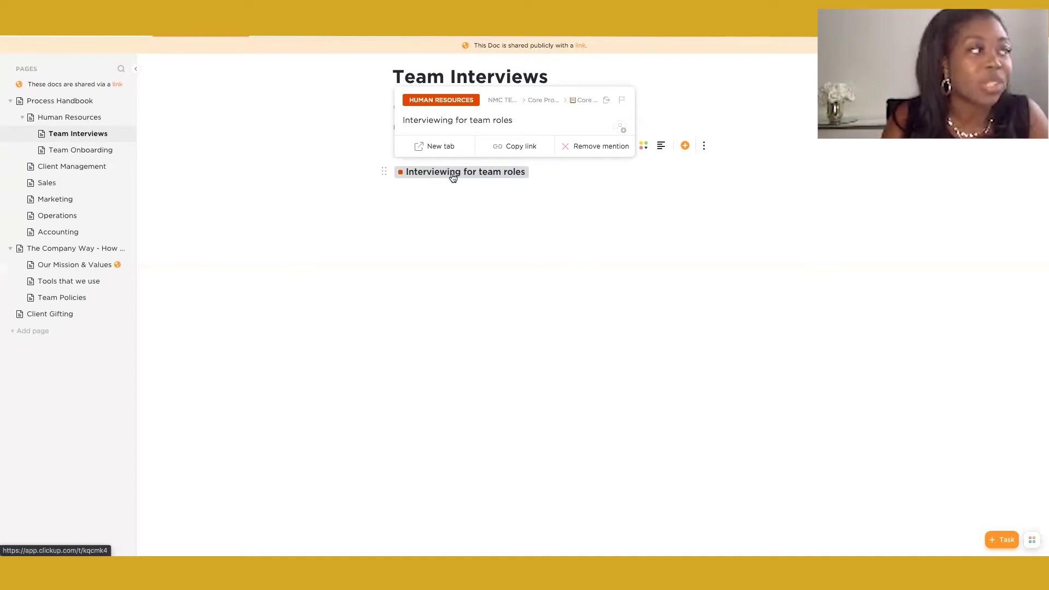
key(Return)
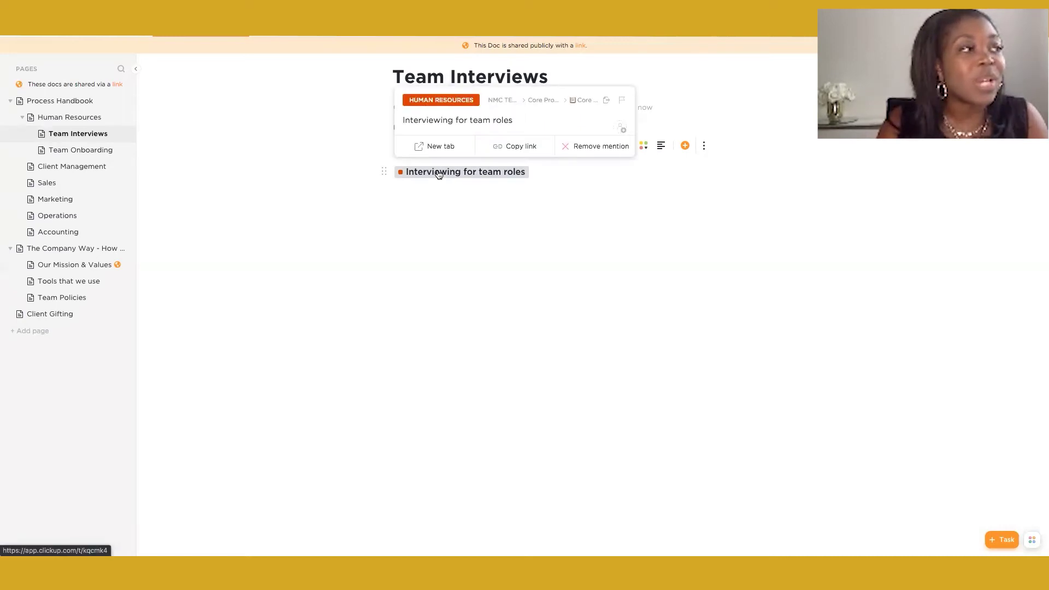
click(474, 173)
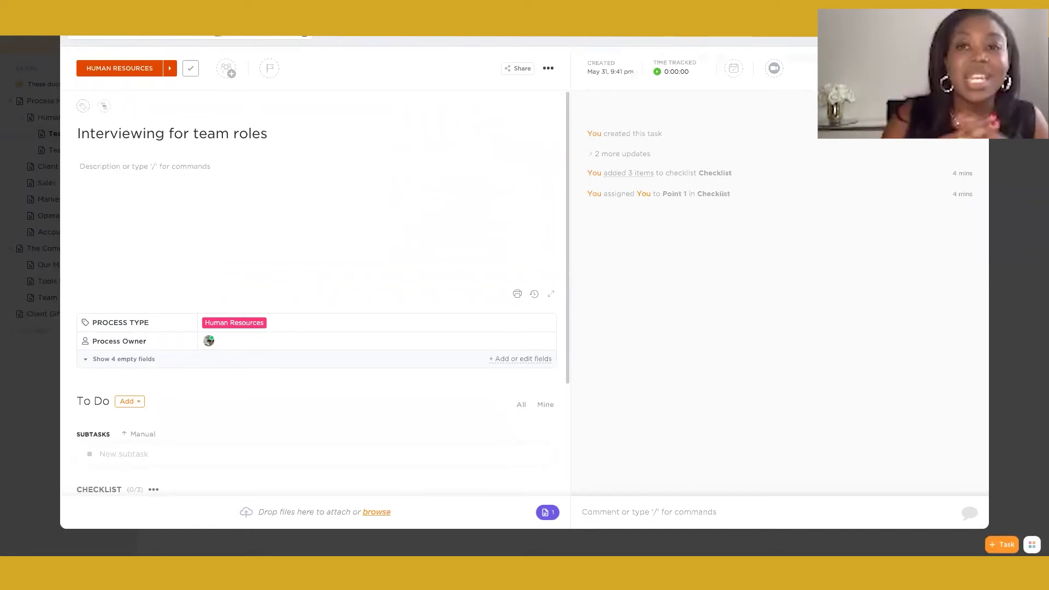
key(Escape)
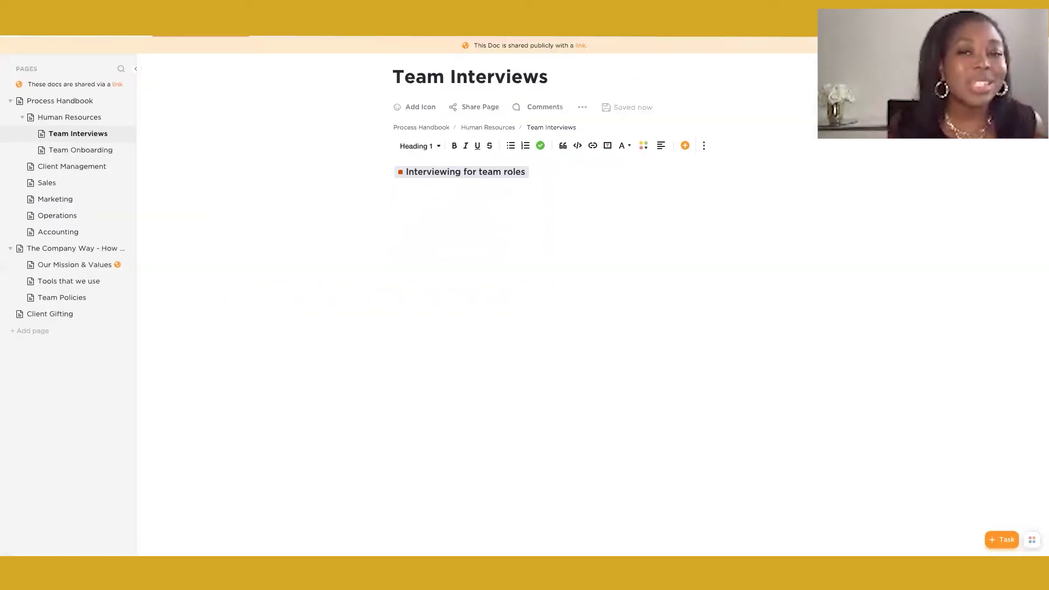